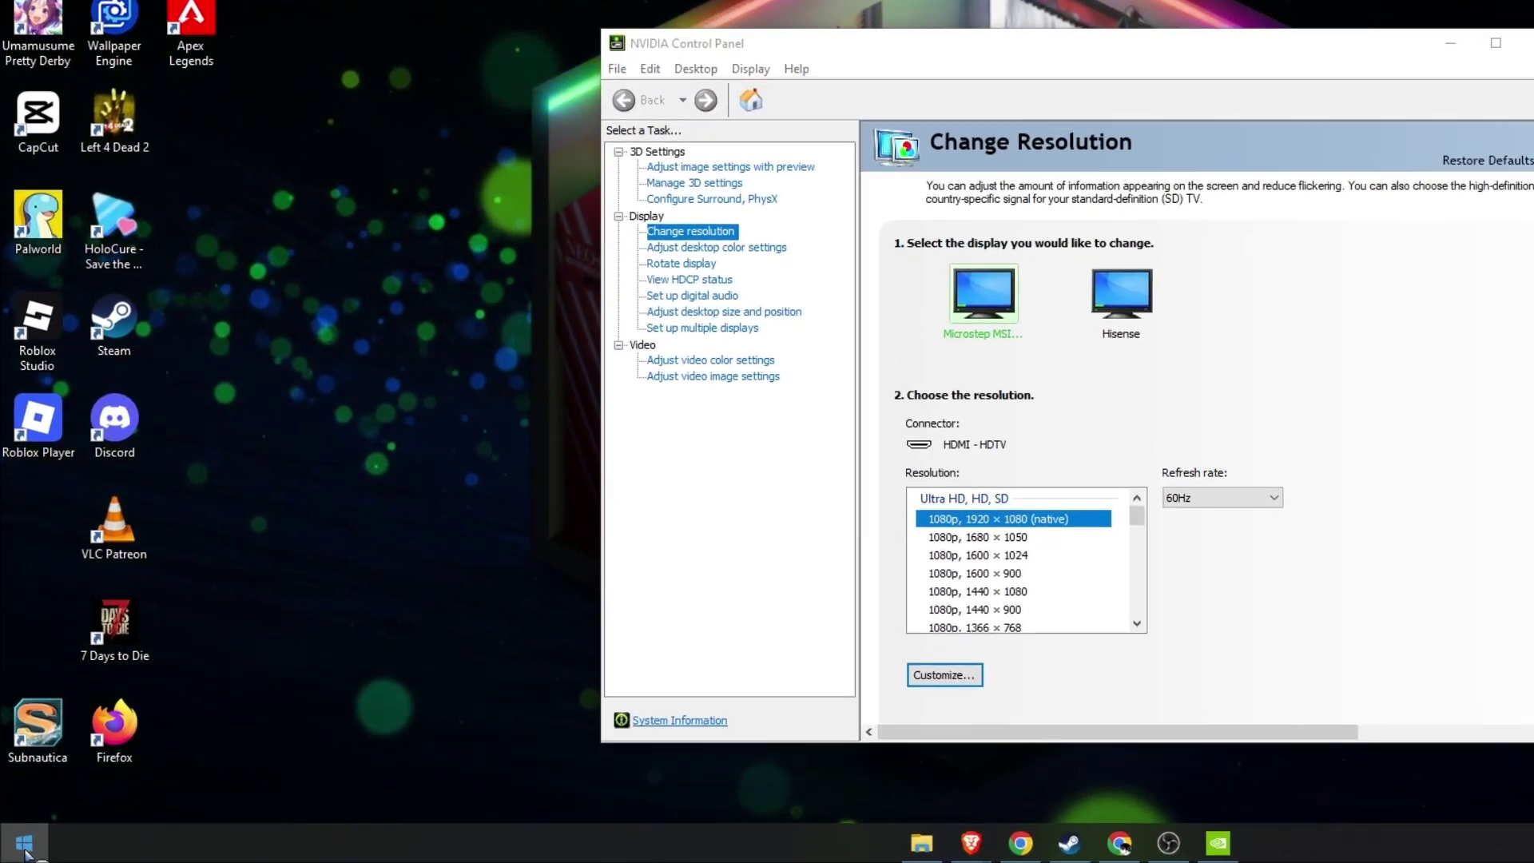
Step: Bring the NVIDIA Control Panel to the front, recentre it, and close it
{"action": "left_click", "coordinate": [21, 851]}
{"action": "type", "text": "nvi"}
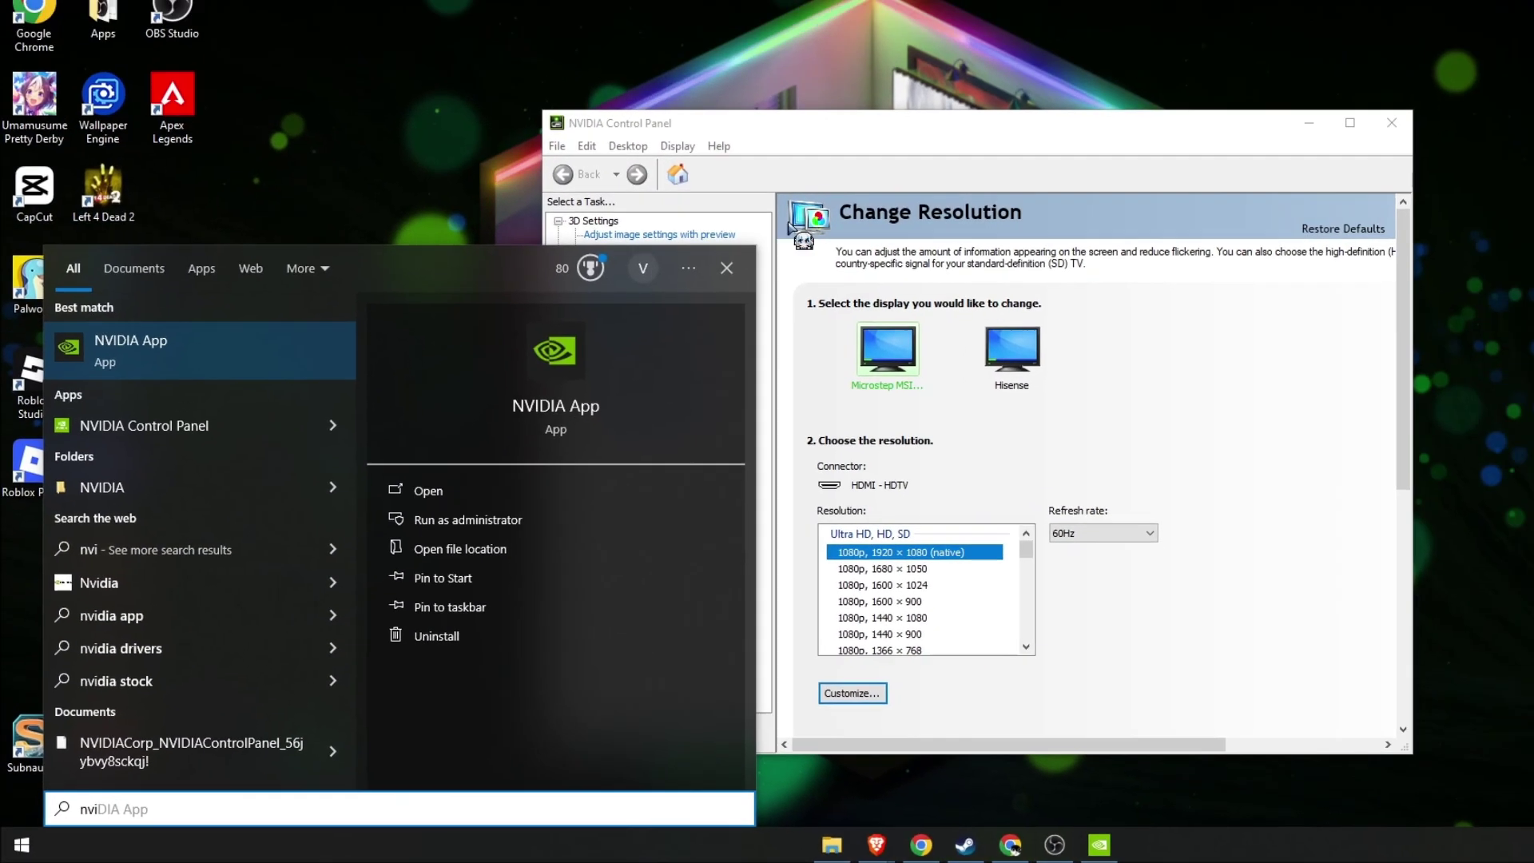
{"action": "left_click", "coordinate": [326, 382]}
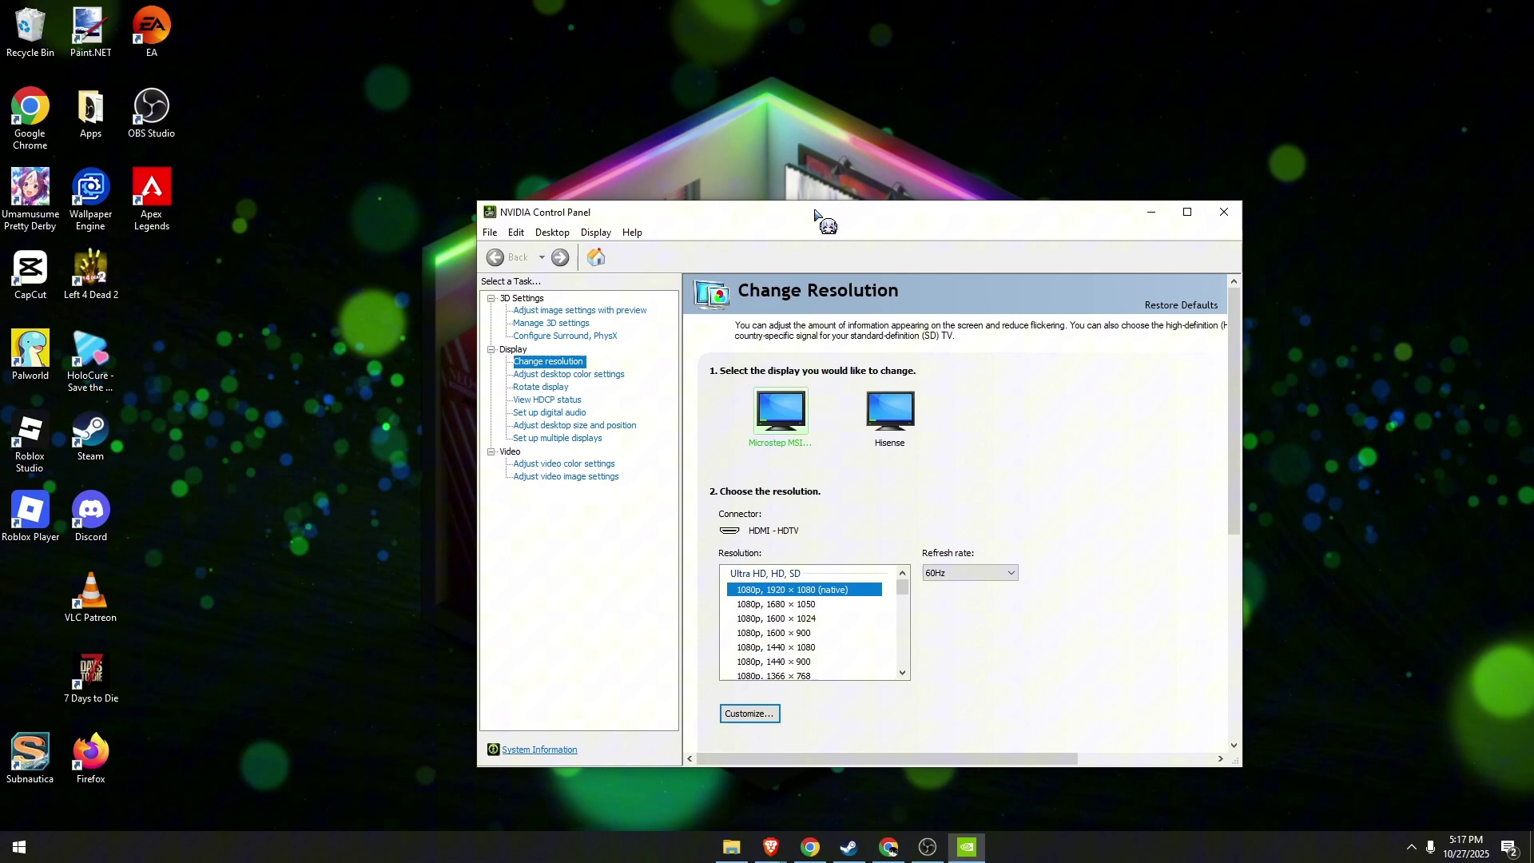
{"action": "left_click_drag", "start_coordinate": [832, 144], "coordinate": [742, 222]}
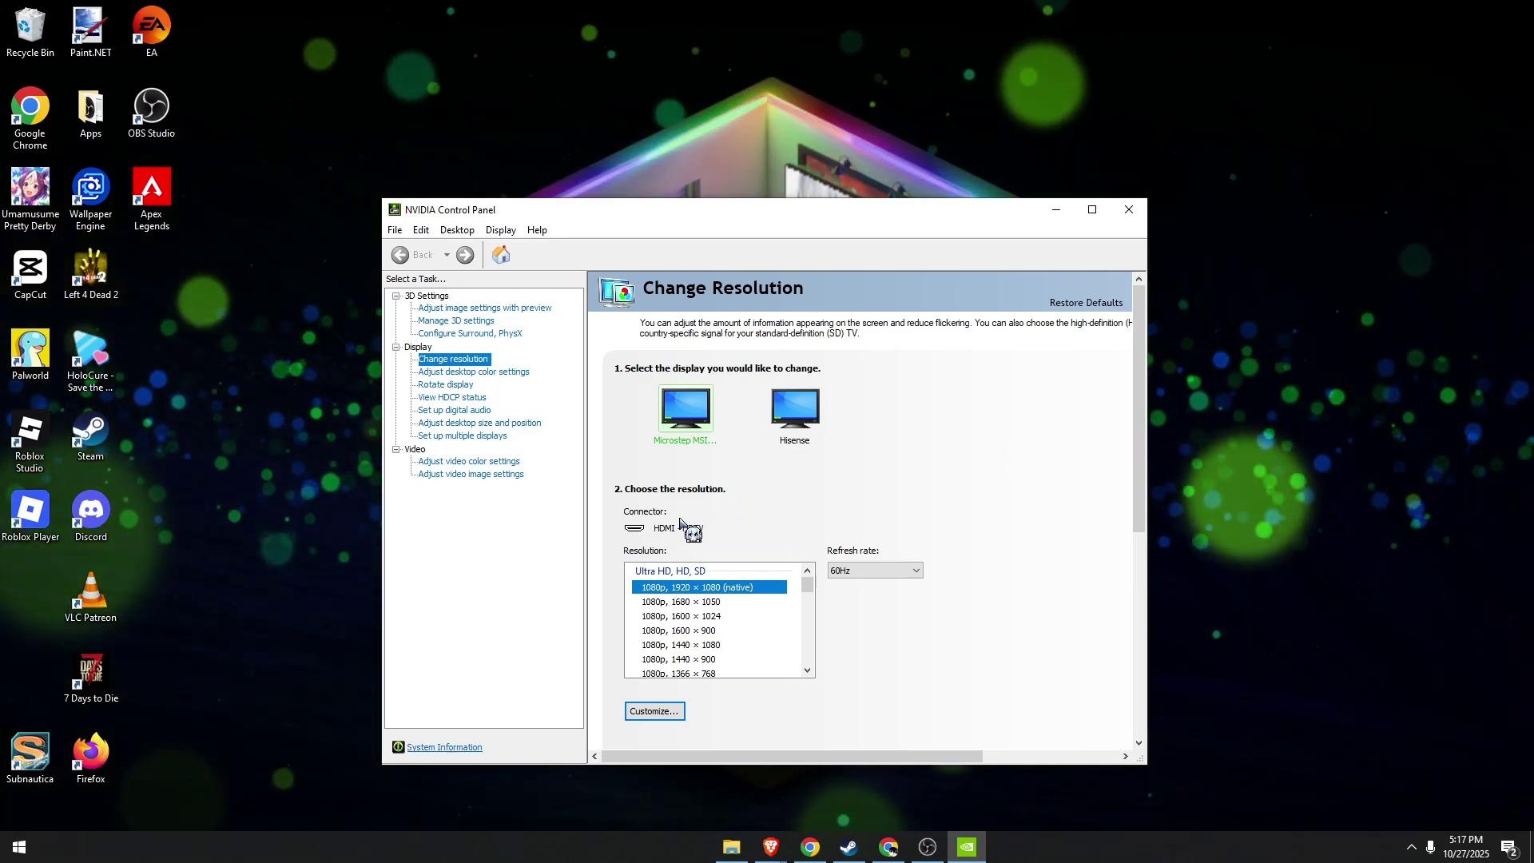
{"action": "left_click", "coordinate": [1139, 211]}
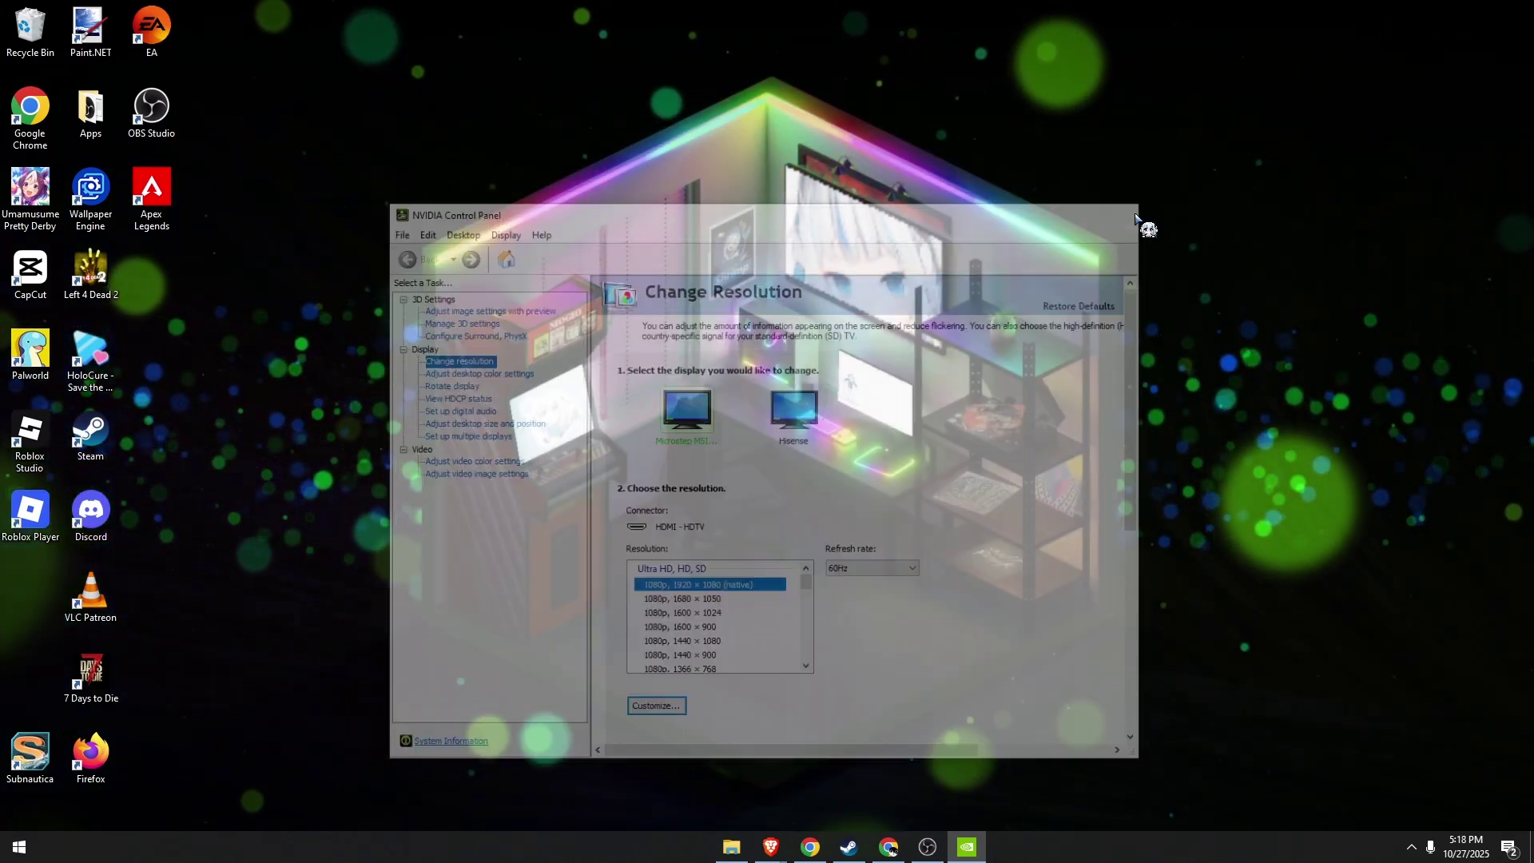
Step: From the Start menu, open the Saved Games\Respawn\Apex\local folder
{"action": "left_click", "coordinate": [19, 847]}
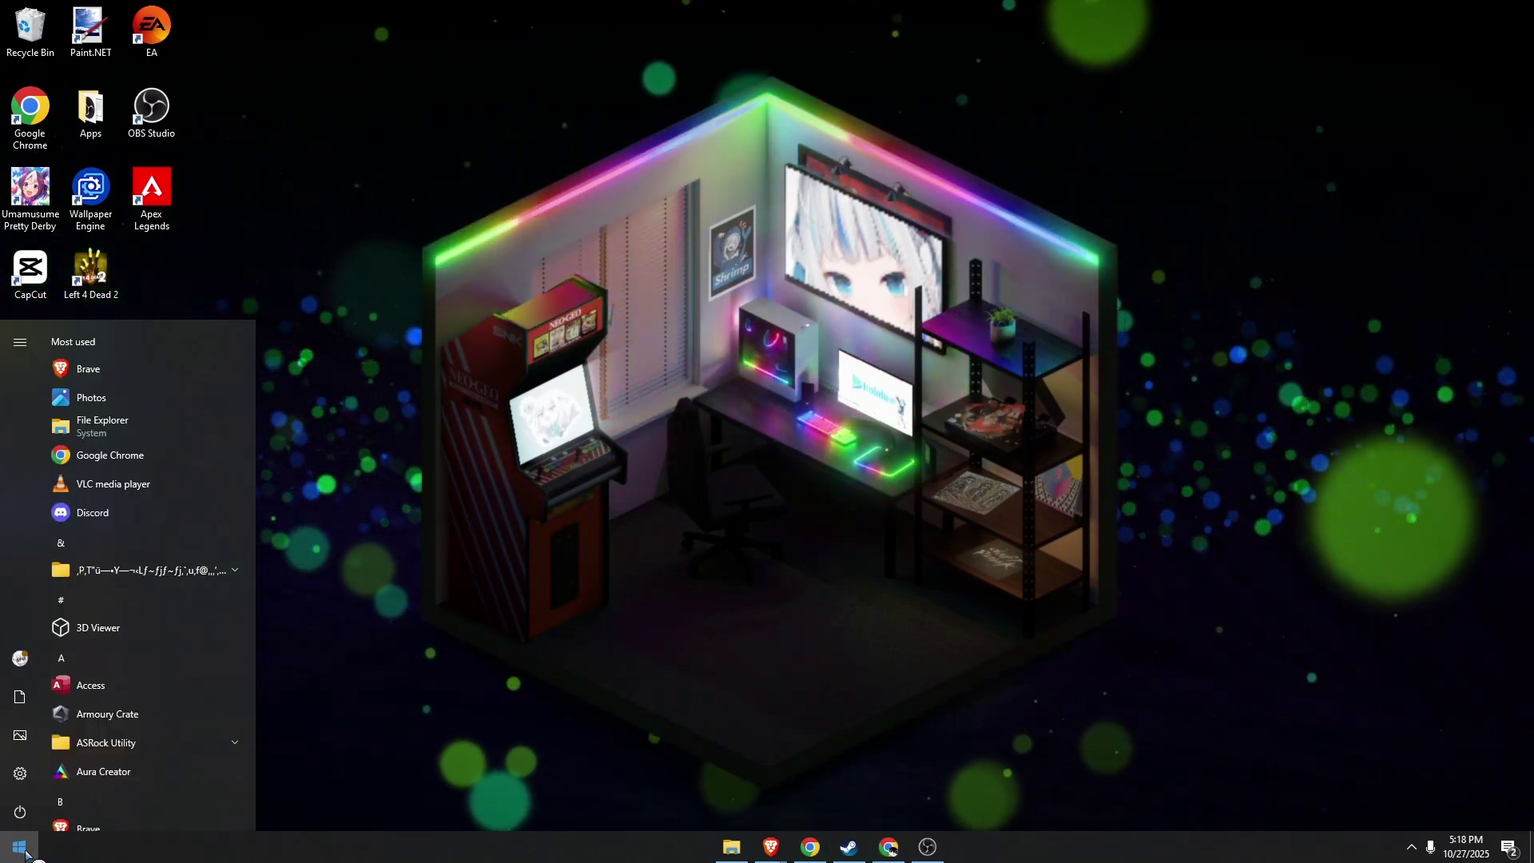
{"action": "type", "text": "saved"}
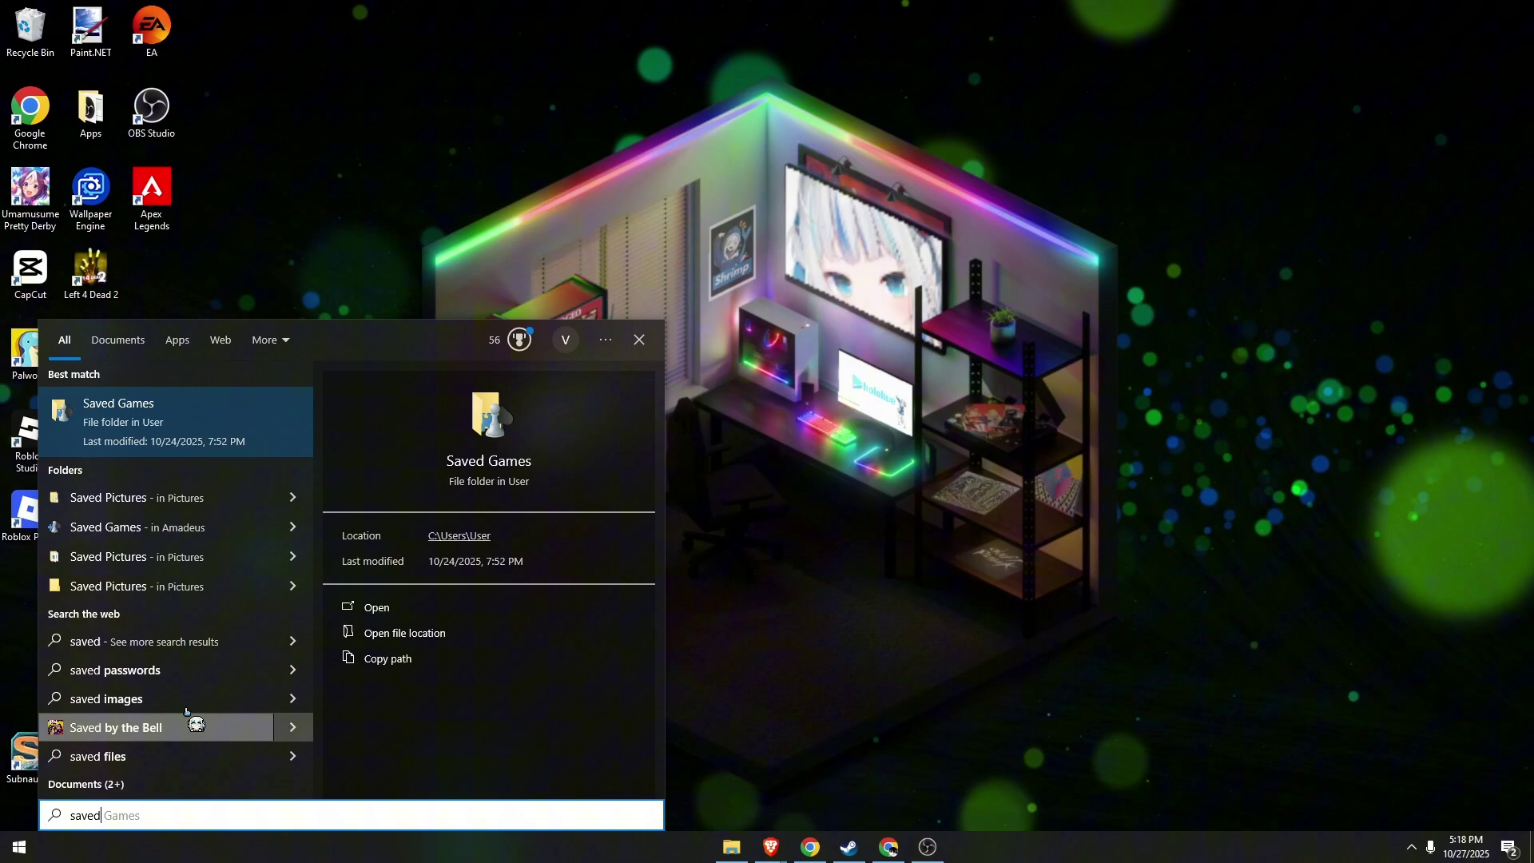
{"action": "left_click", "coordinate": [215, 421]}
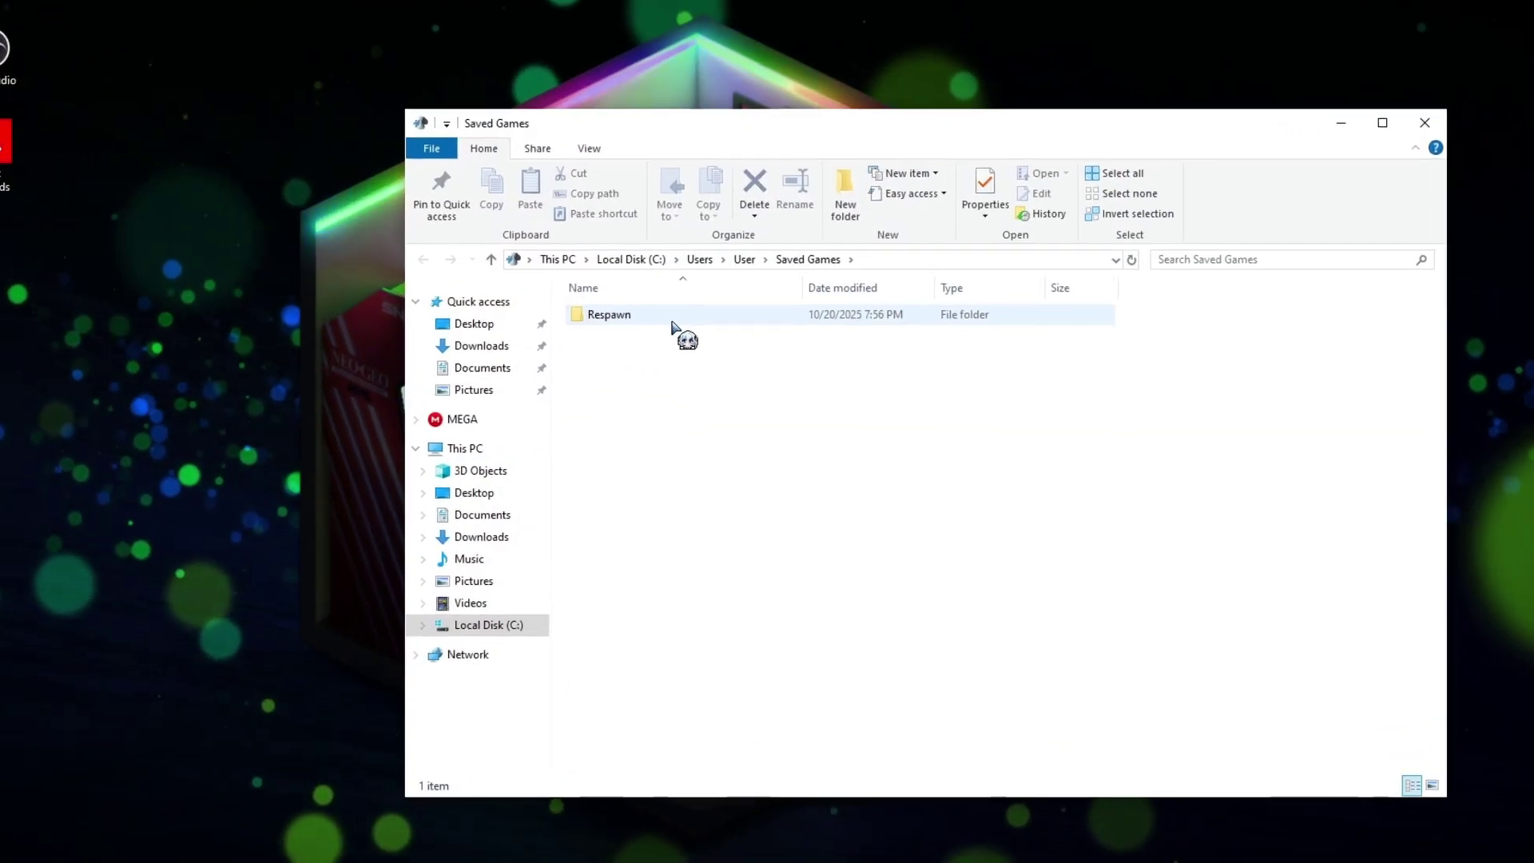
{"action": "double_click", "coordinate": [744, 341]}
{"action": "double_click", "coordinate": [606, 300]}
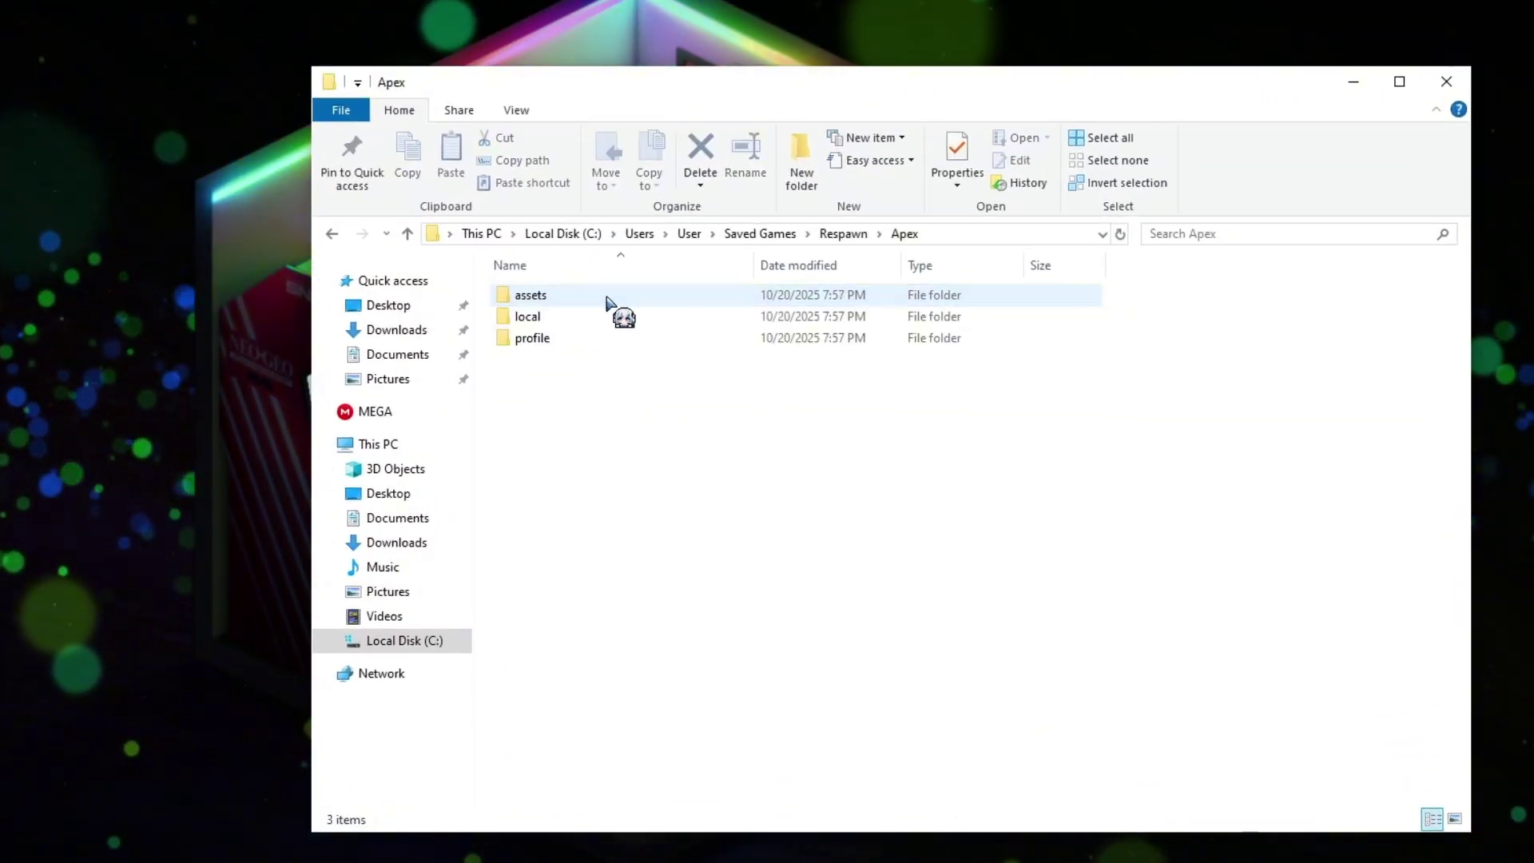
{"action": "double_click", "coordinate": [539, 319]}
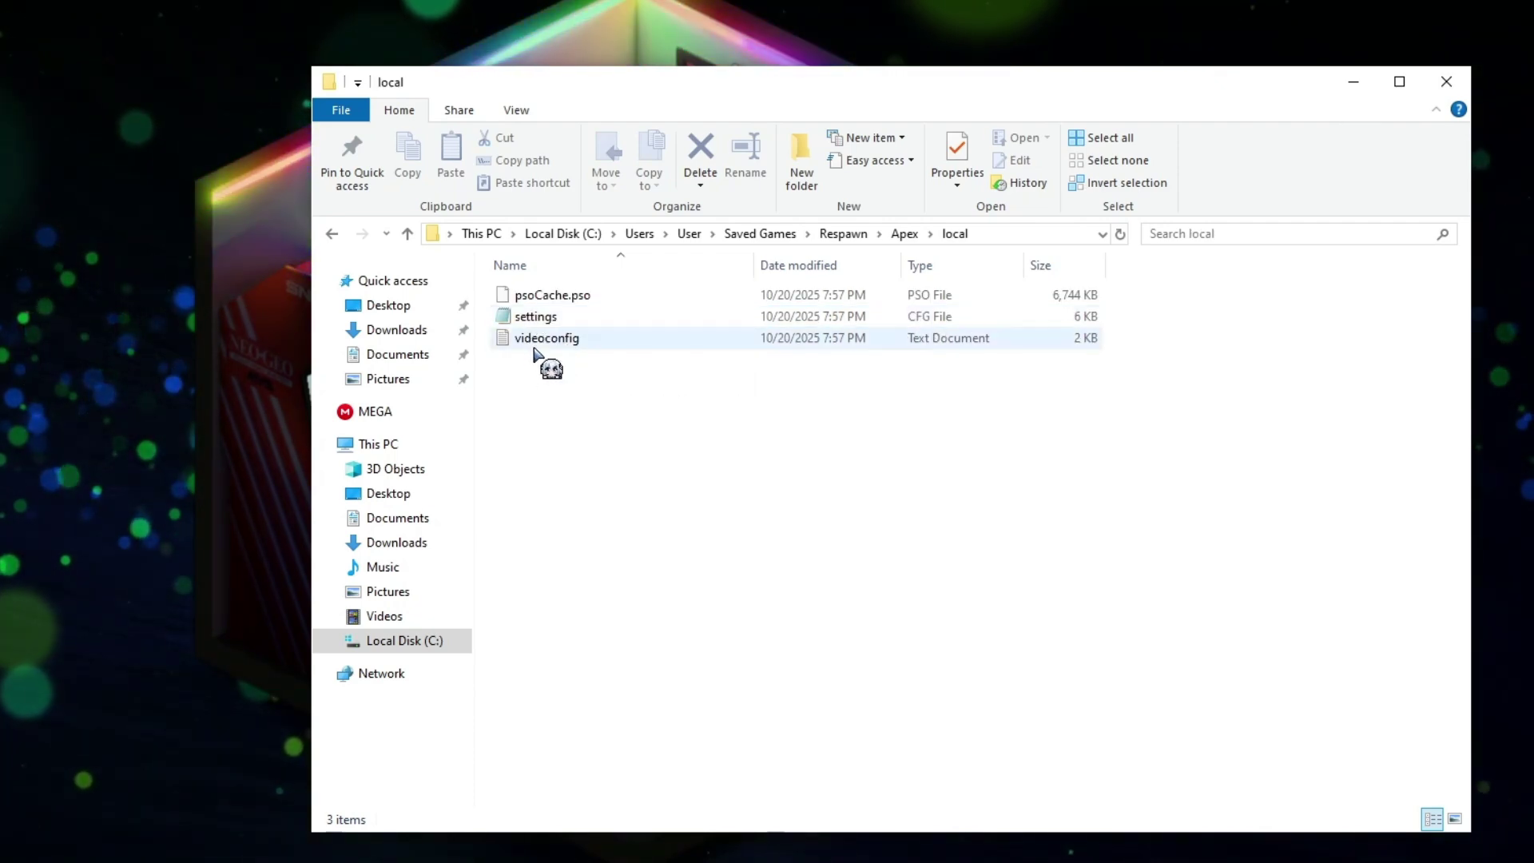
Step: Open videoconfig maximized in Notepad, confirm defaultres 1920 and defaultresheight 1080, and save
{"action": "double_click", "coordinate": [546, 338]}
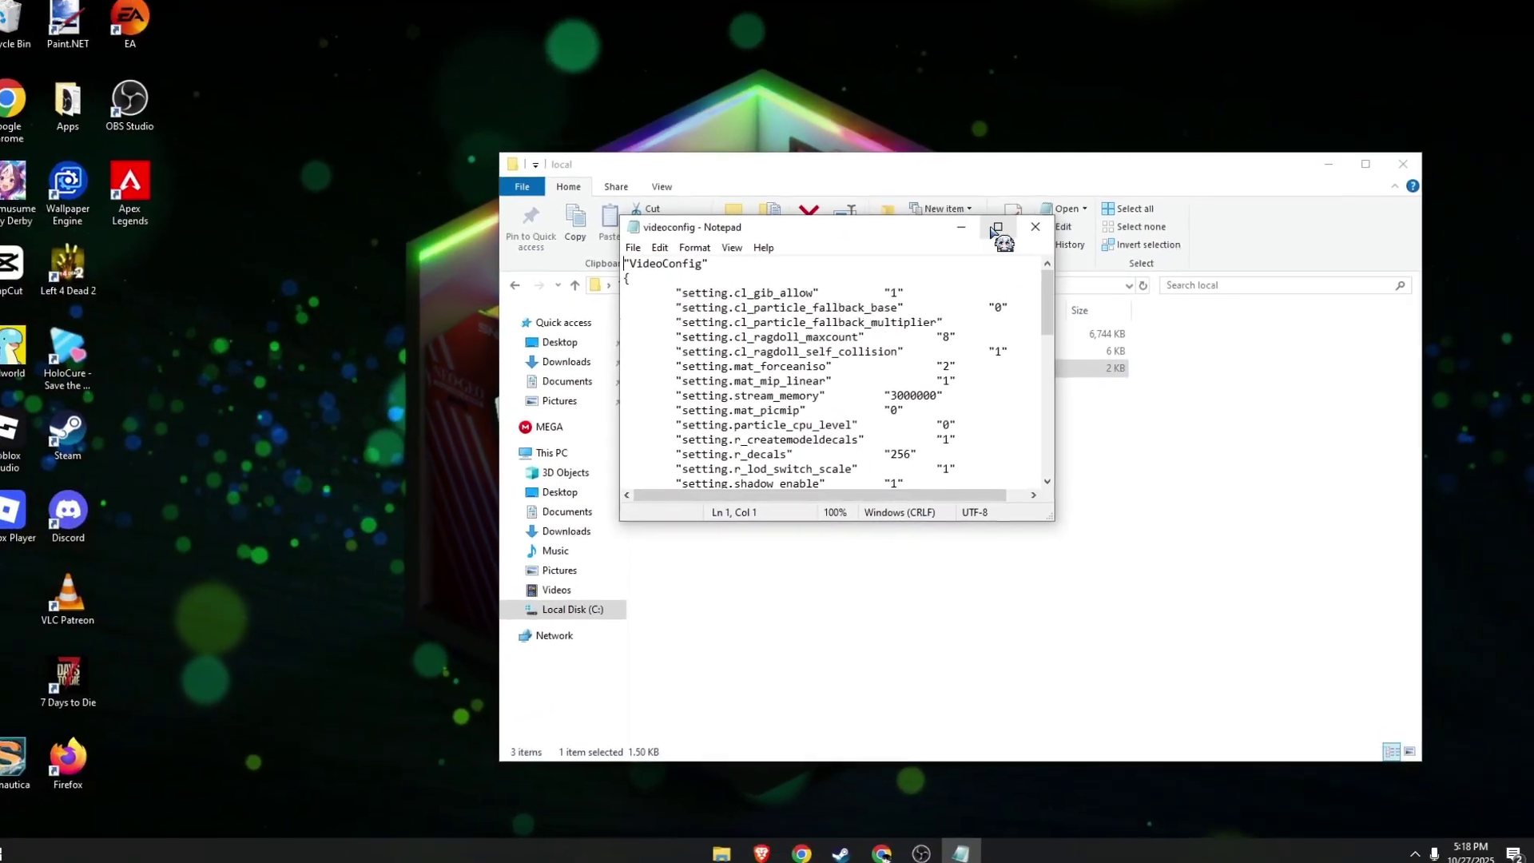
{"action": "left_click", "coordinate": [986, 225]}
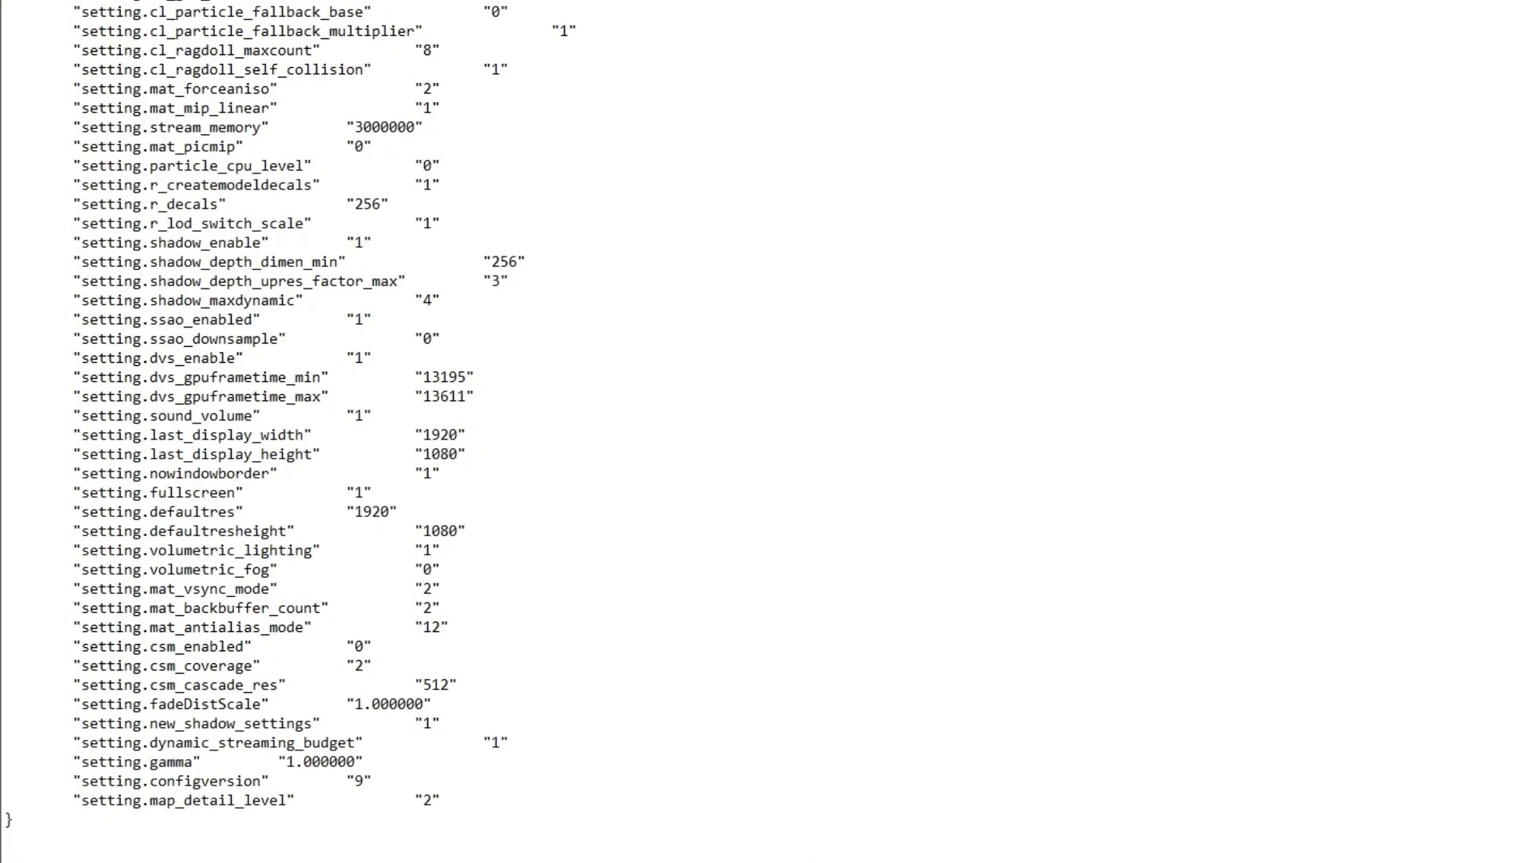
{"action": "left_click_drag", "start_coordinate": [349, 473], "coordinate": [76, 465]}
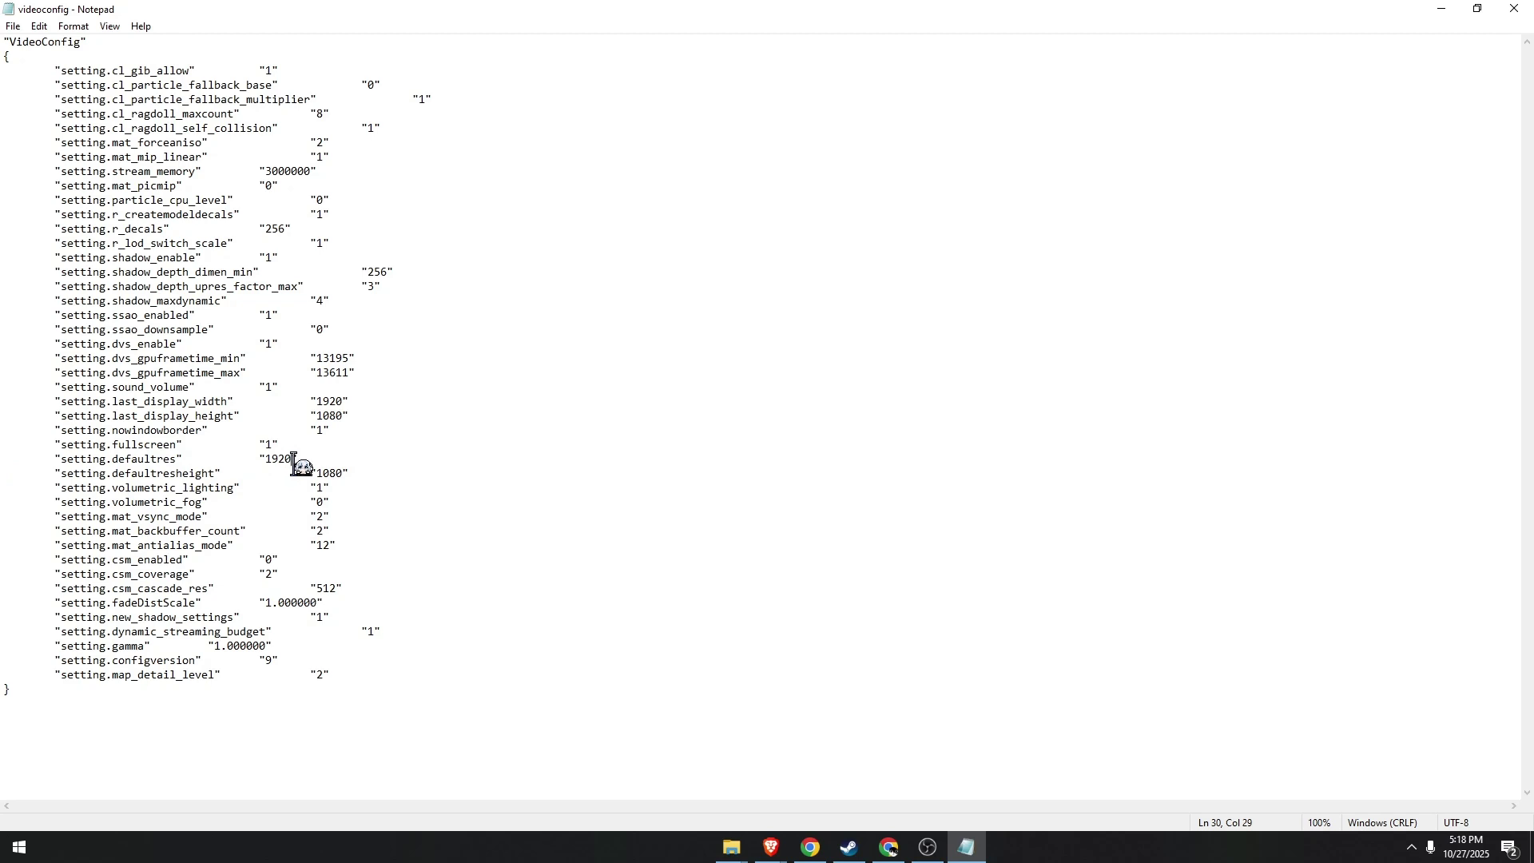
{"action": "left_click", "coordinate": [16, 28]}
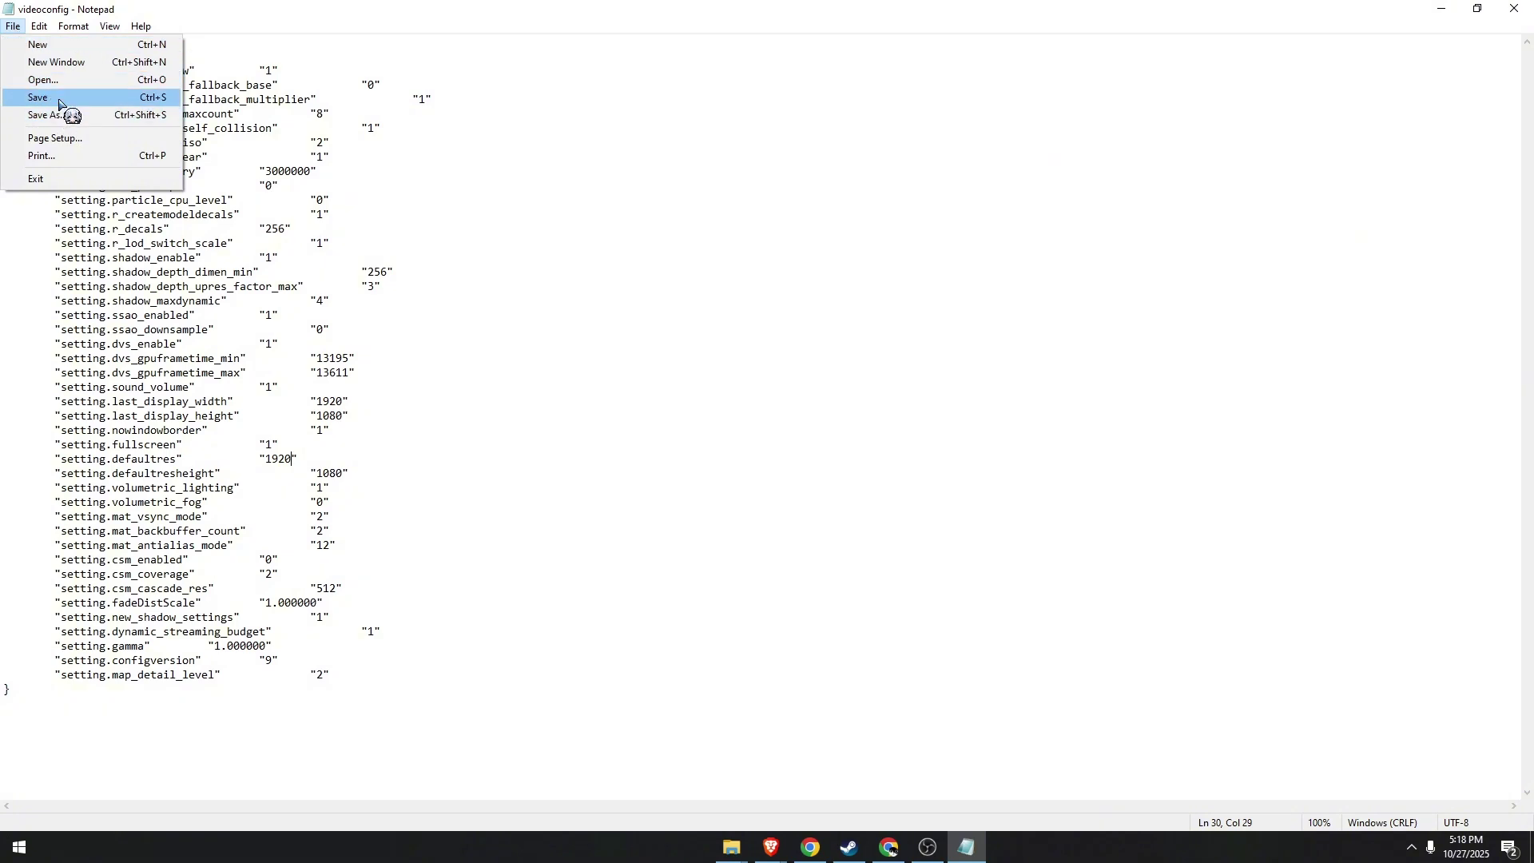
{"action": "left_click", "coordinate": [532, 142]}
Step: Close Notepad and File Explorer, then refresh the desktop twice
{"action": "left_click", "coordinate": [1513, 12]}
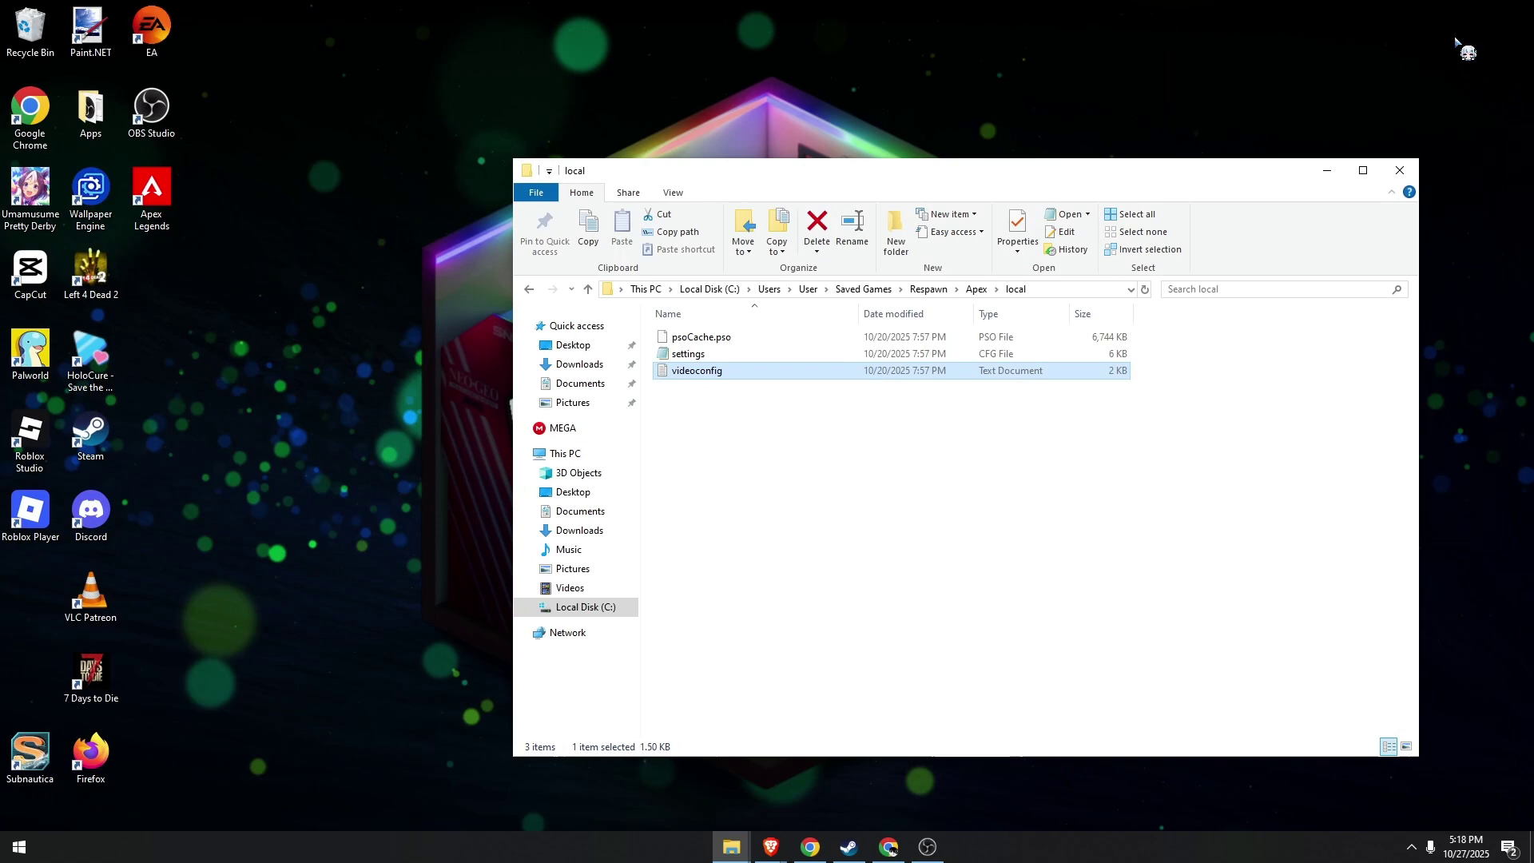
{"action": "left_click", "coordinate": [1400, 176]}
{"action": "right_click", "coordinate": [999, 172]}
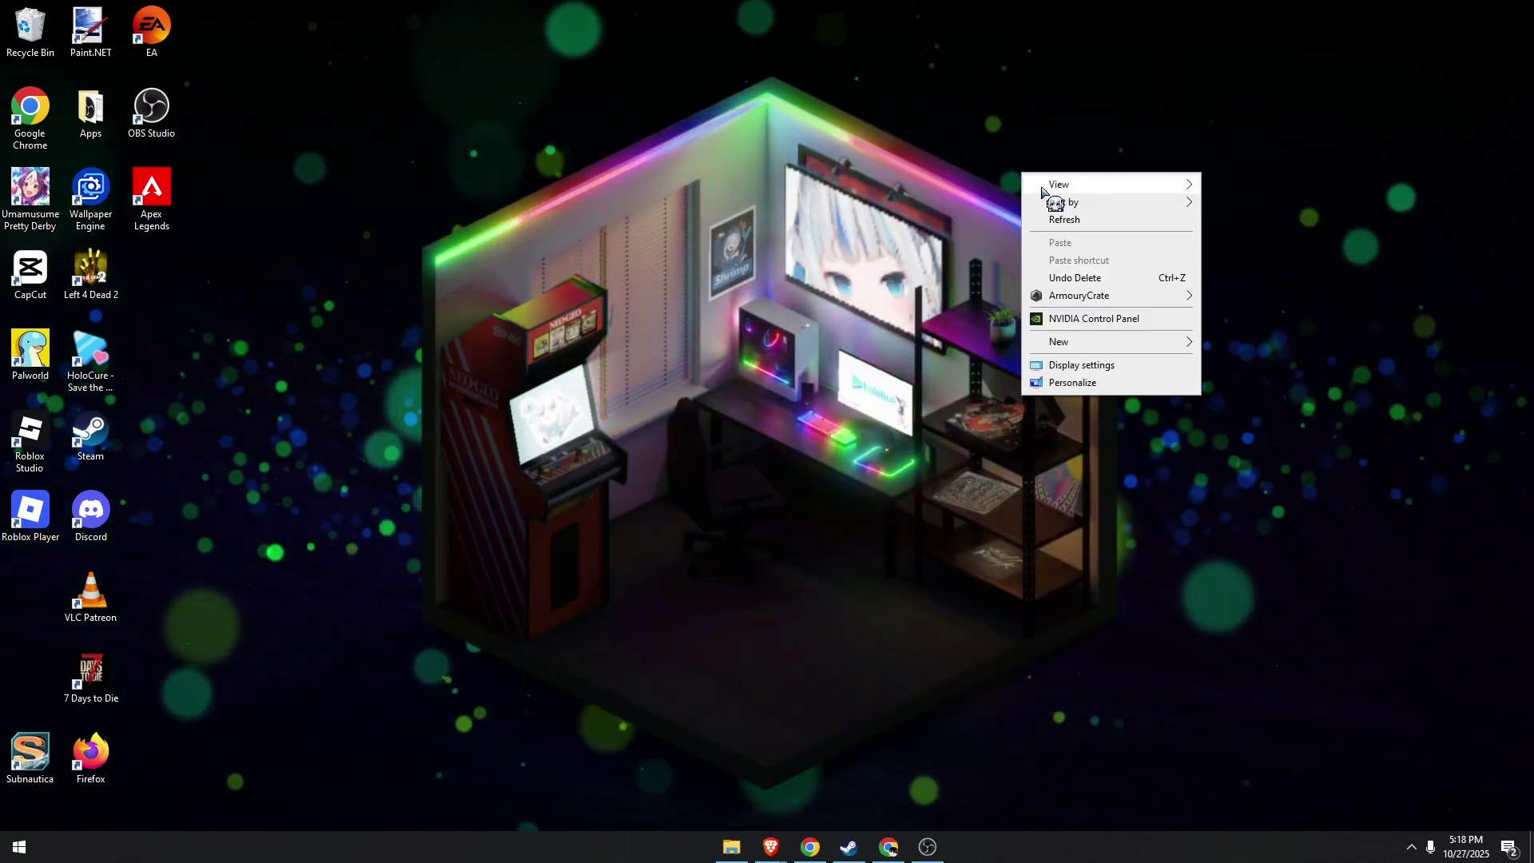
{"action": "left_click", "coordinate": [1079, 220]}
{"action": "right_click", "coordinate": [1014, 232]}
{"action": "left_click", "coordinate": [1065, 280]}
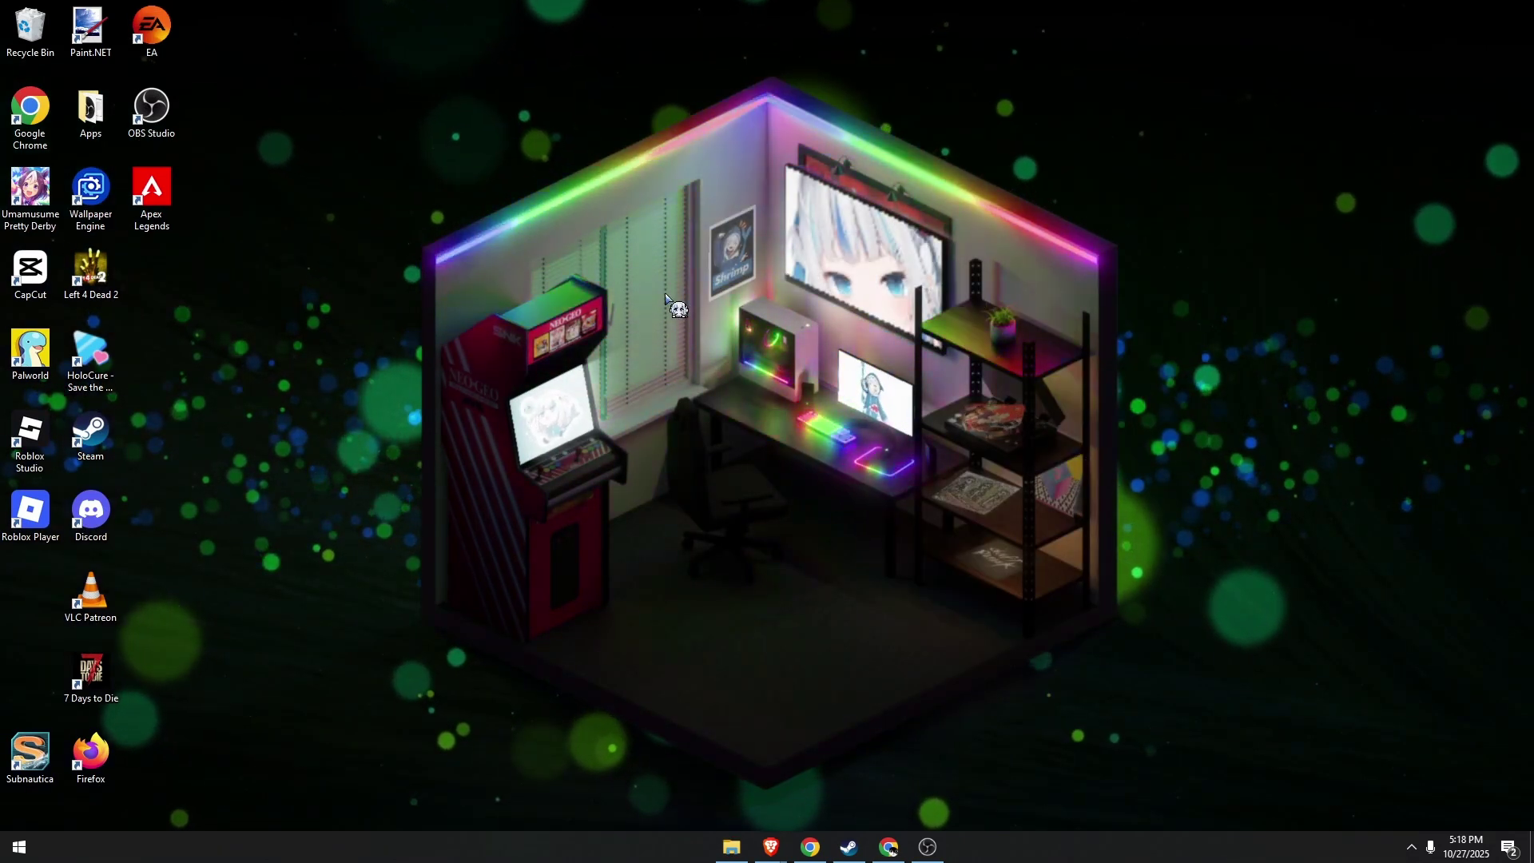